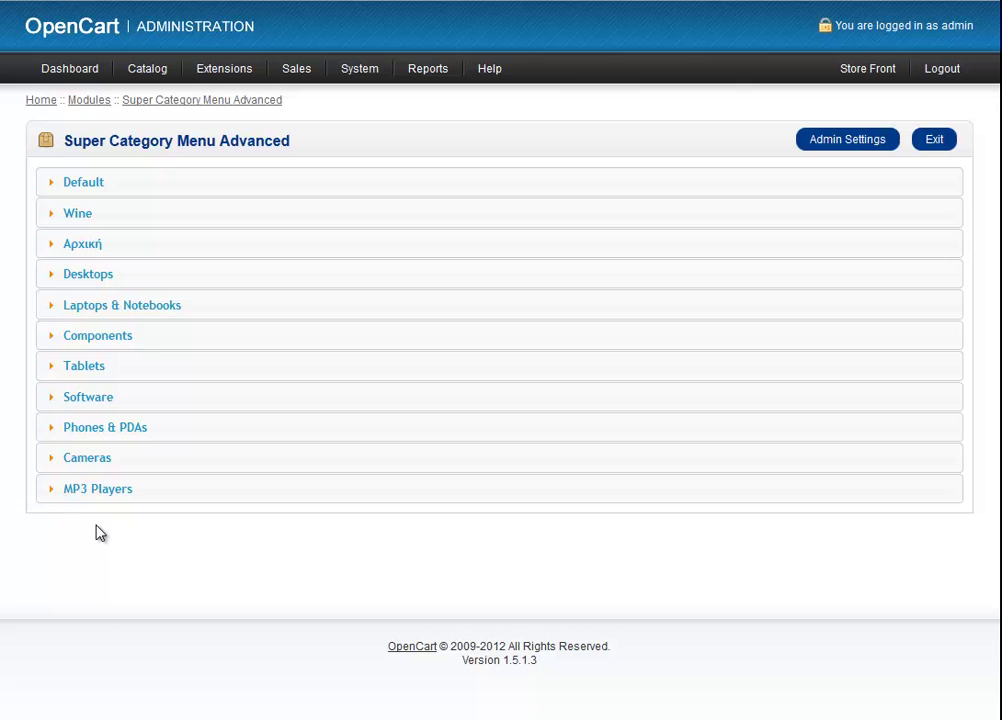
Expand the Components and Αρχική groups, then expand Wine to list its subcategories
click(92, 366)
click(96, 340)
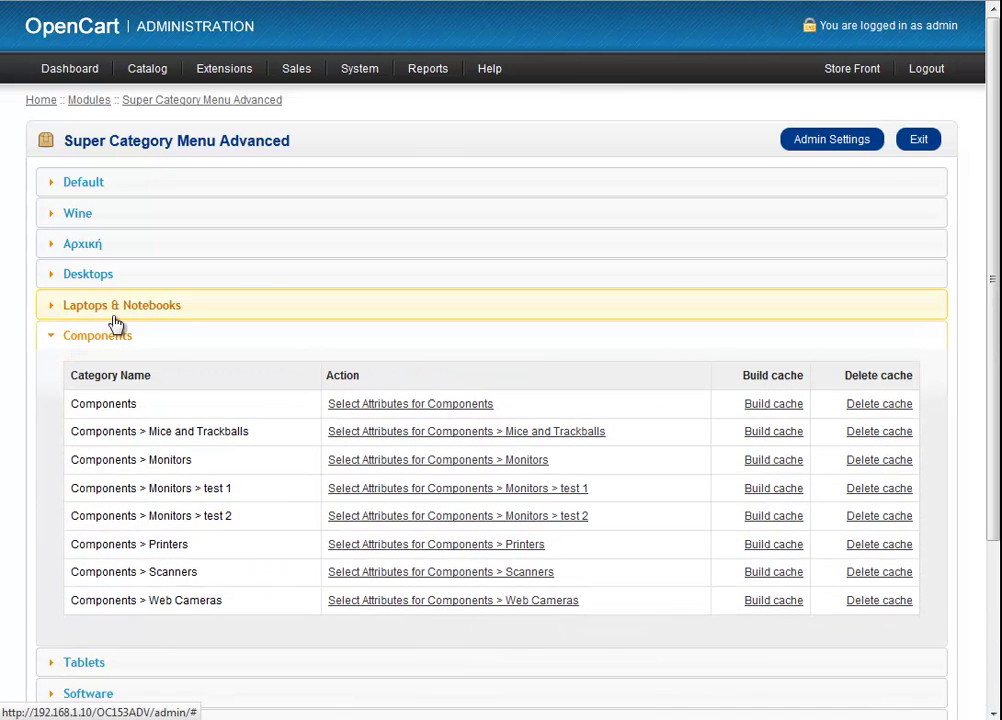
click(90, 244)
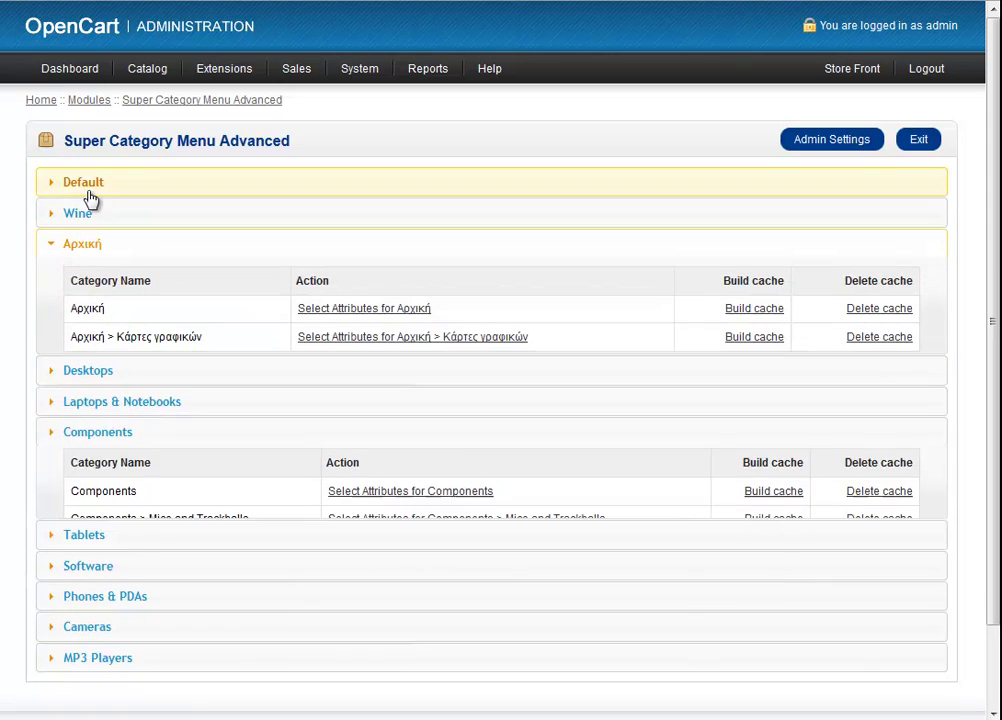
click(76, 214)
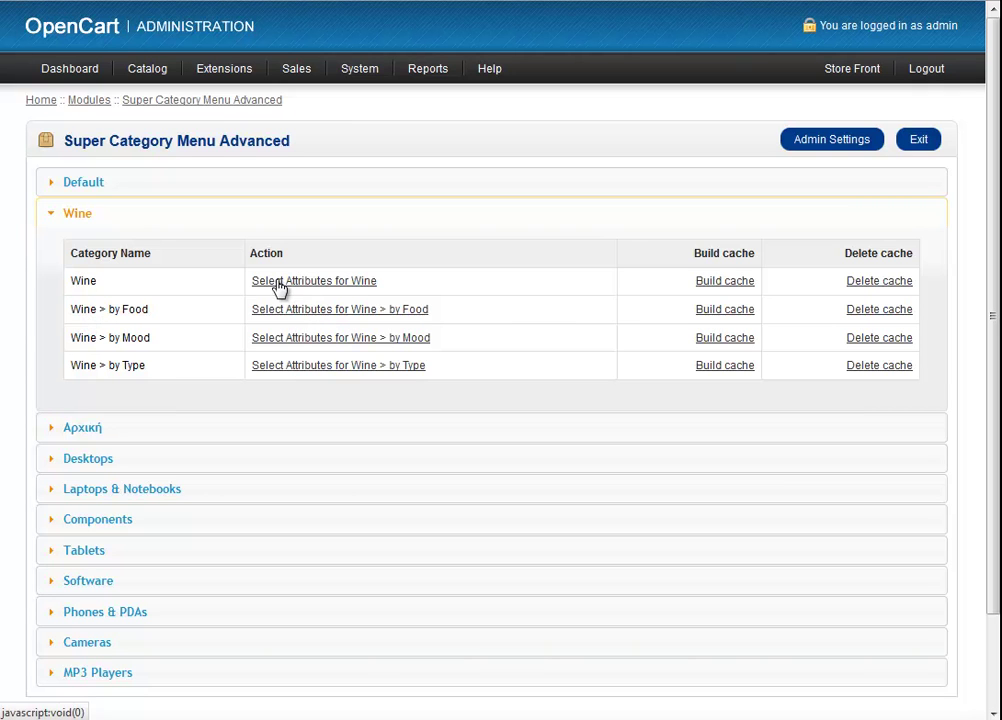
Open Wine's Select Attributes panel and review Country, Grape Variety, Year and the other attributes
click(343, 284)
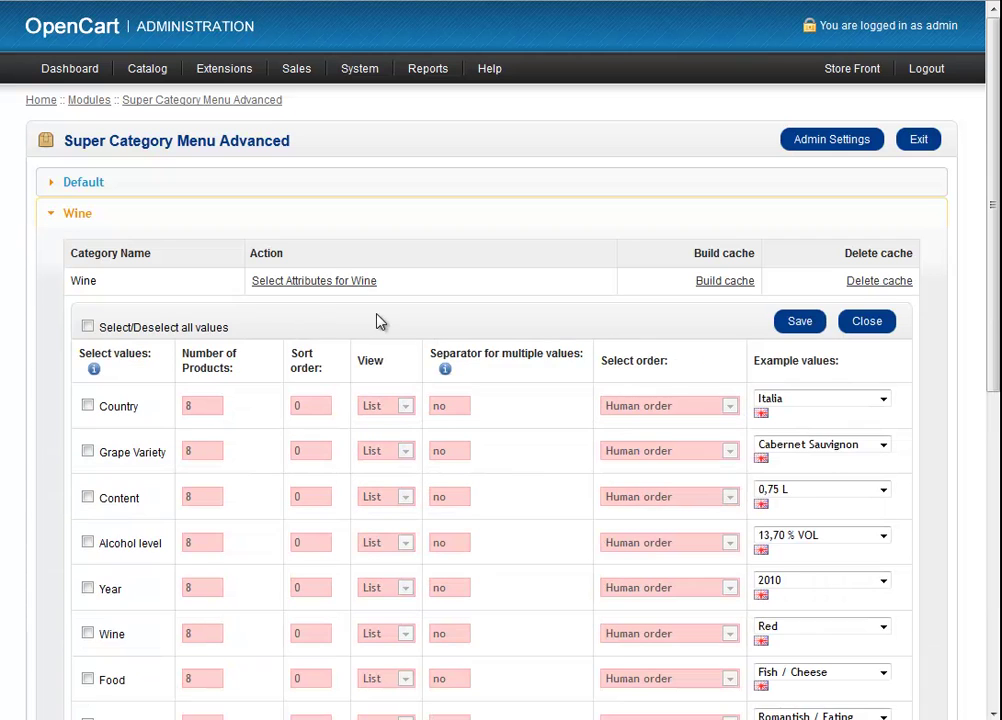
scroll(700, 460, down, 2)
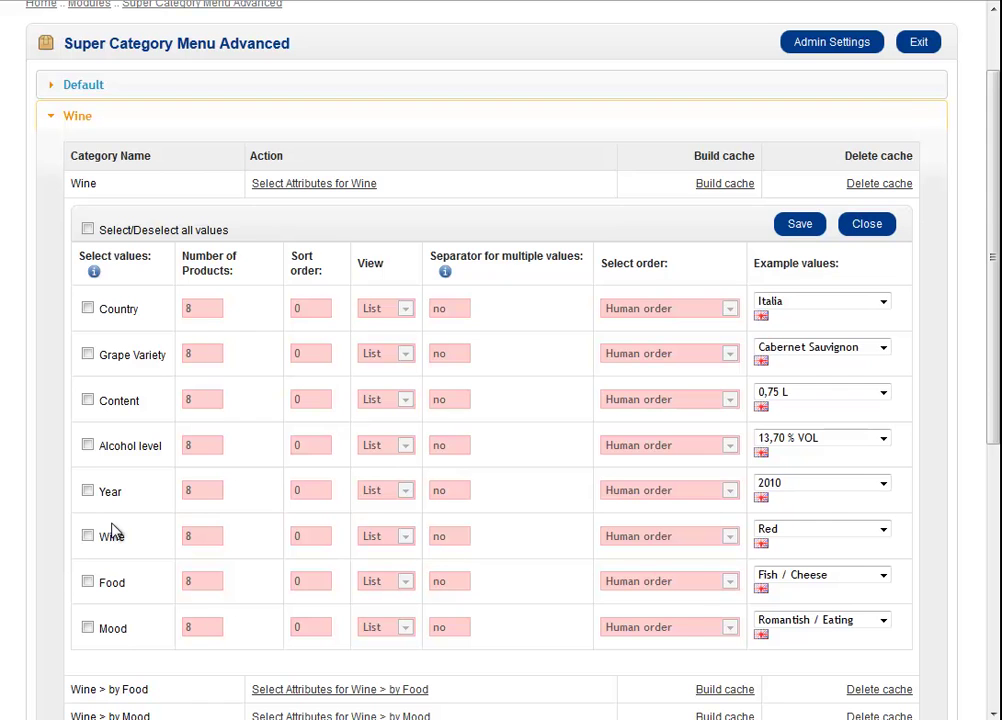
scroll(186, 293, up, 2)
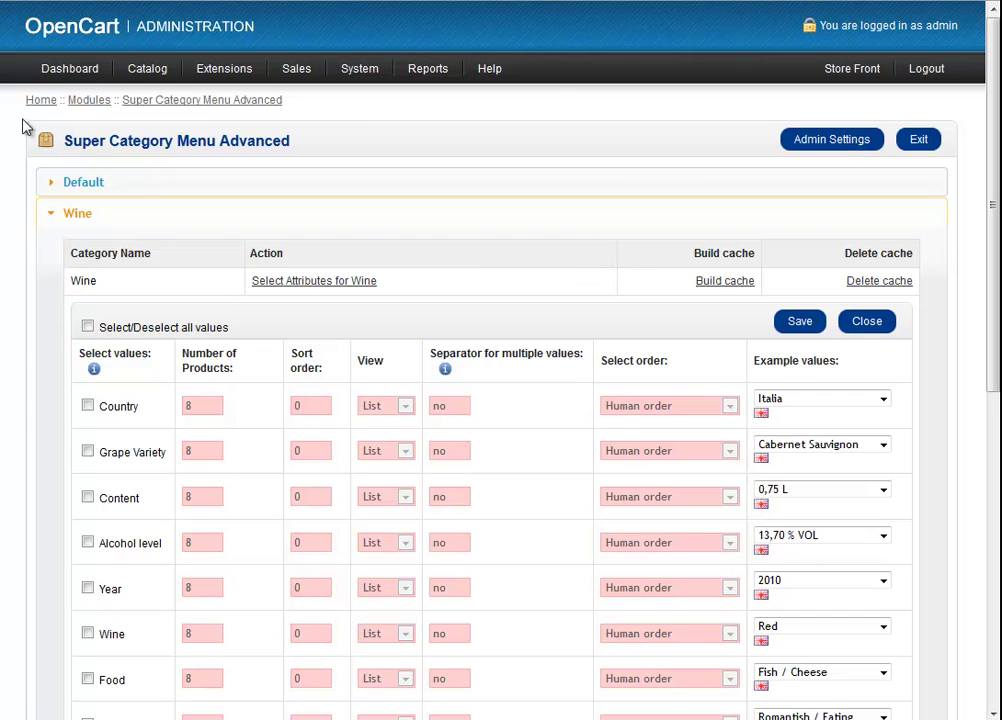
Open the Admin Settings' Admin cache tab and browse the cached category and attribute files
click(837, 142)
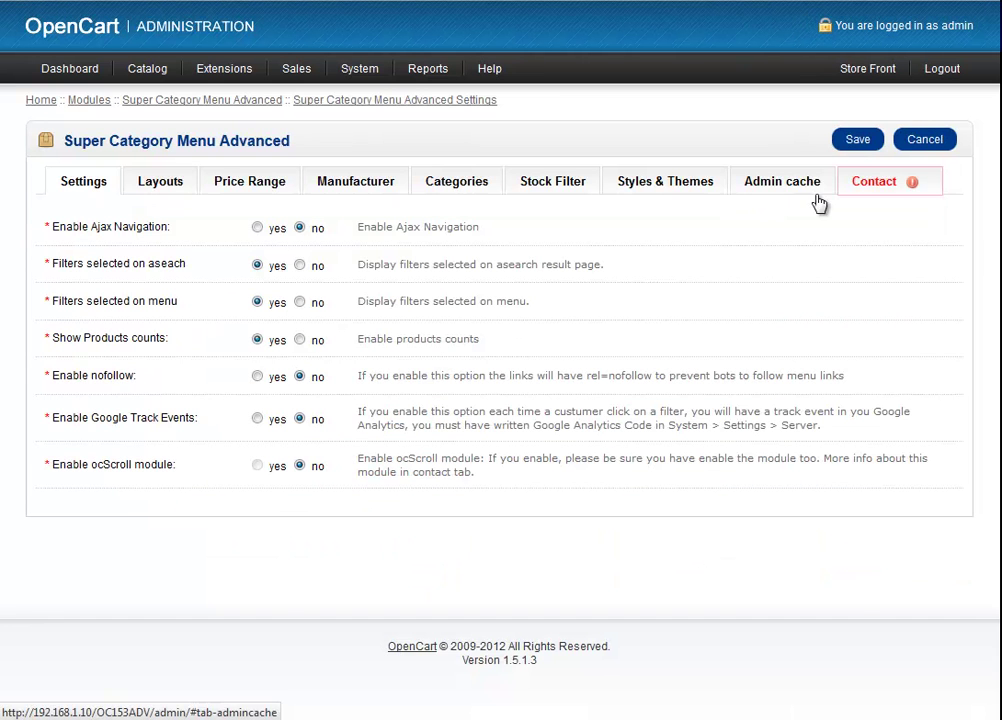
click(773, 191)
scroll(441, 358, down, 1)
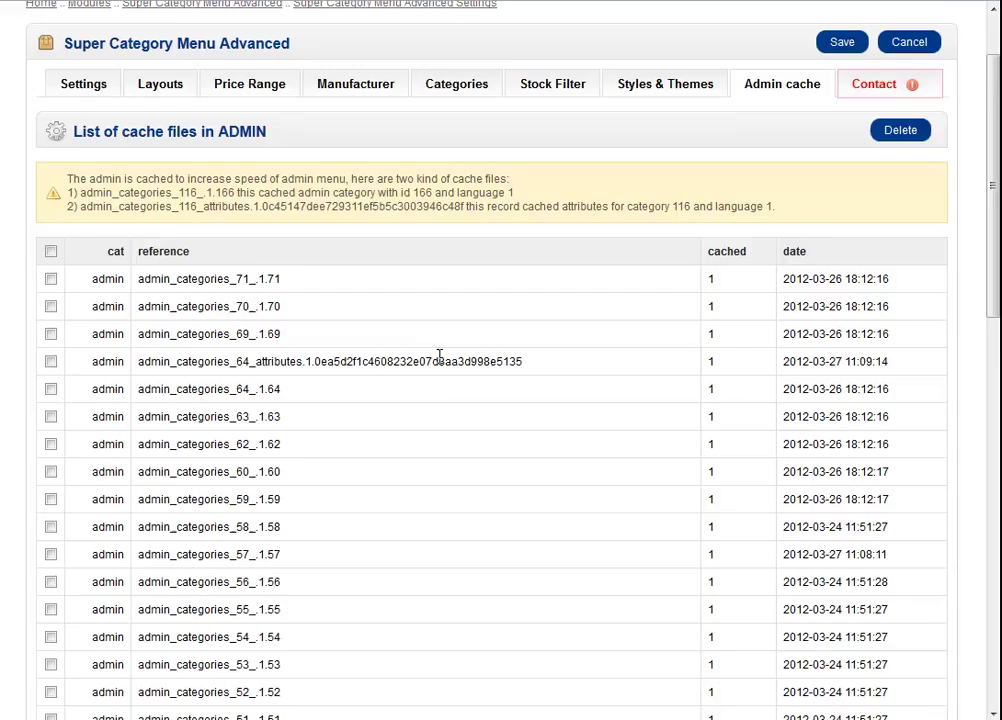
scroll(441, 362, down, 2)
scroll(440, 363, down, 5)
scroll(441, 362, down, 3)
scroll(181, 378, down, 2)
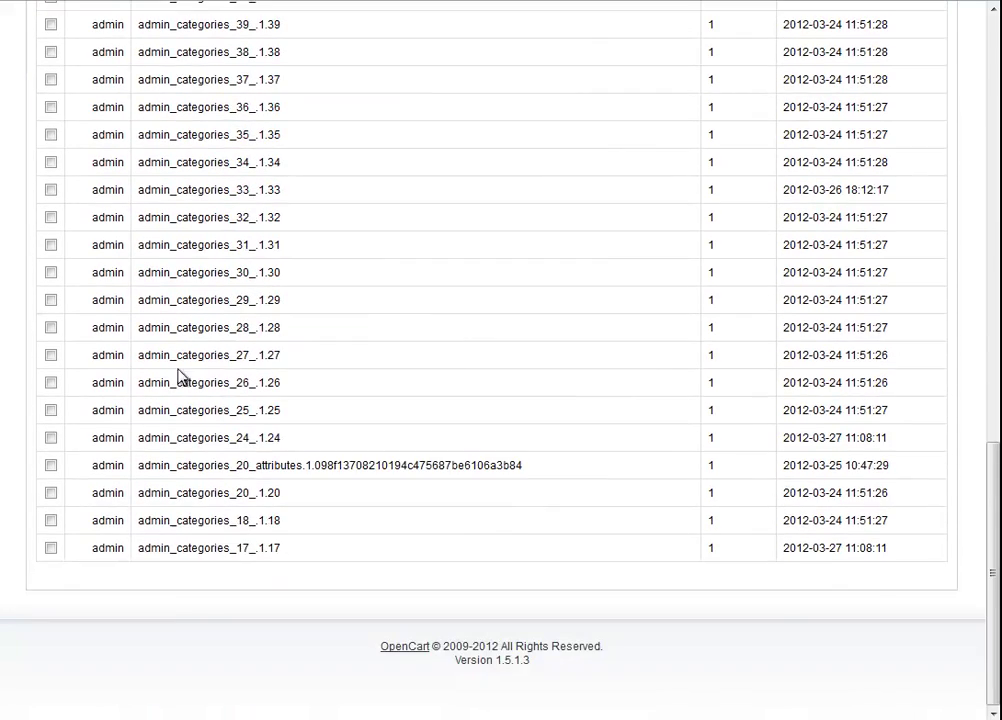
scroll(197, 400, up, 10)
scroll(197, 402, up, 1)
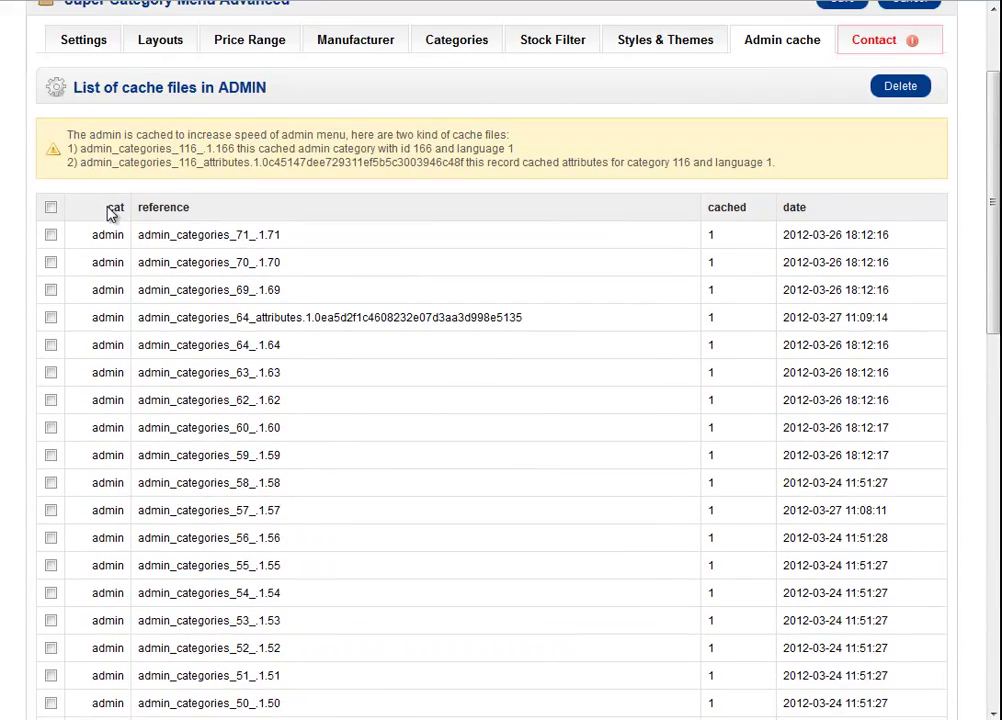
scroll(105, 222, down, 1)
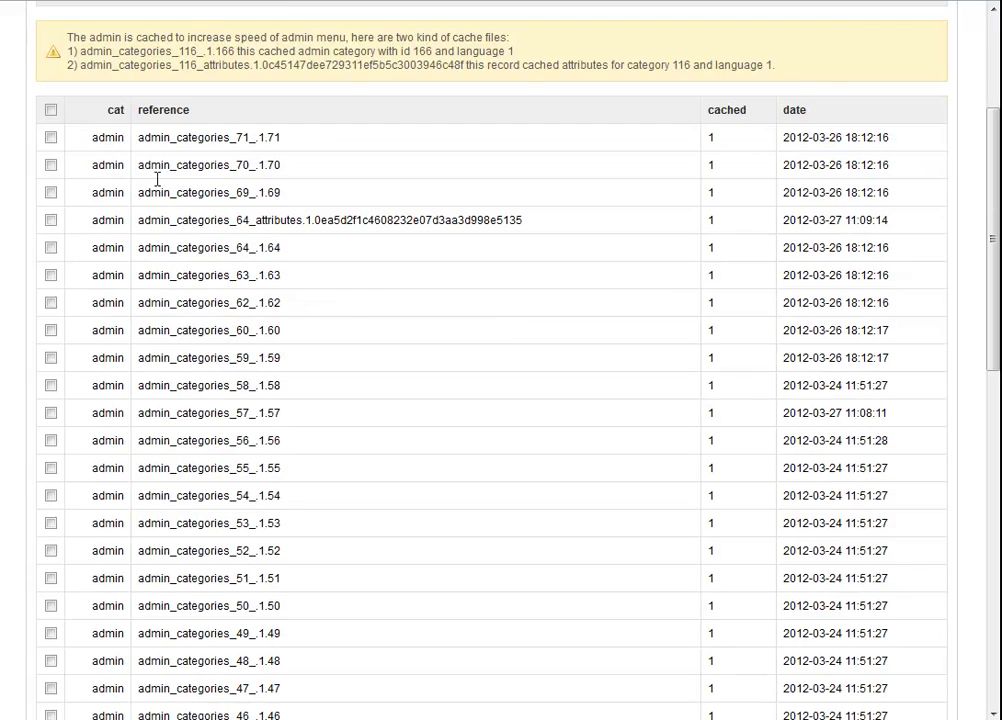
scroll(157, 179, up, 1)
scroll(197, 245, down, 1)
Highlight the cache naming explanation, the first file's reference name and the attributes part of a file name
drag(140, 141, 300, 150)
scroll(170, 230, up, 1)
scroll(205, 185, down, 1)
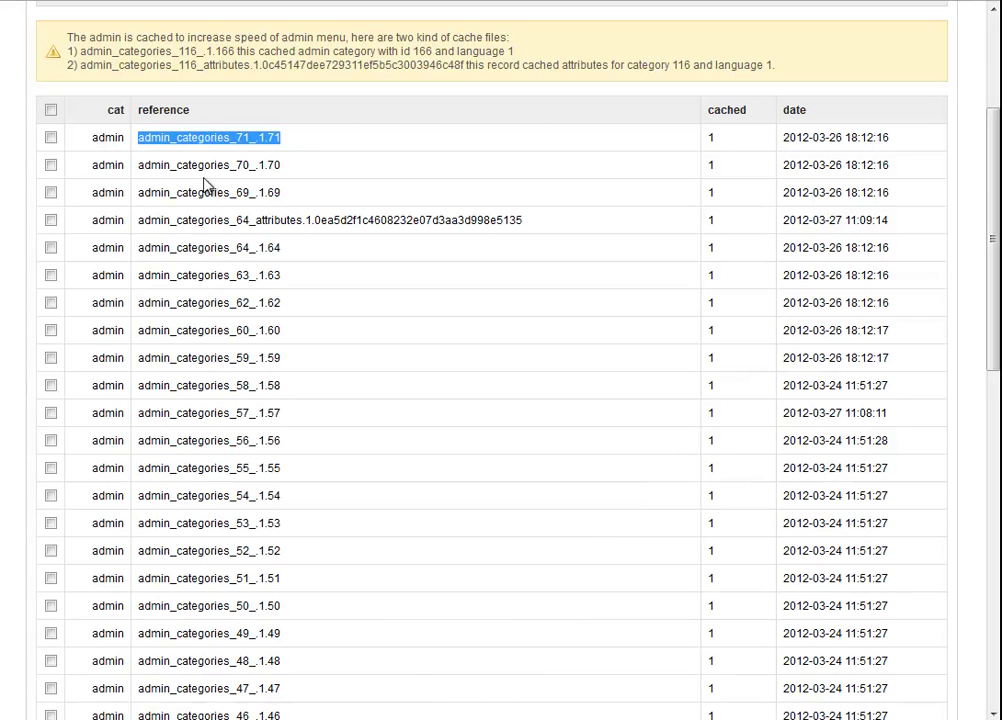
mouse_move(60, 34)
mouse_down()
mouse_move(373, 68)
mouse_move(785, 75)
mouse_up()
click(298, 163)
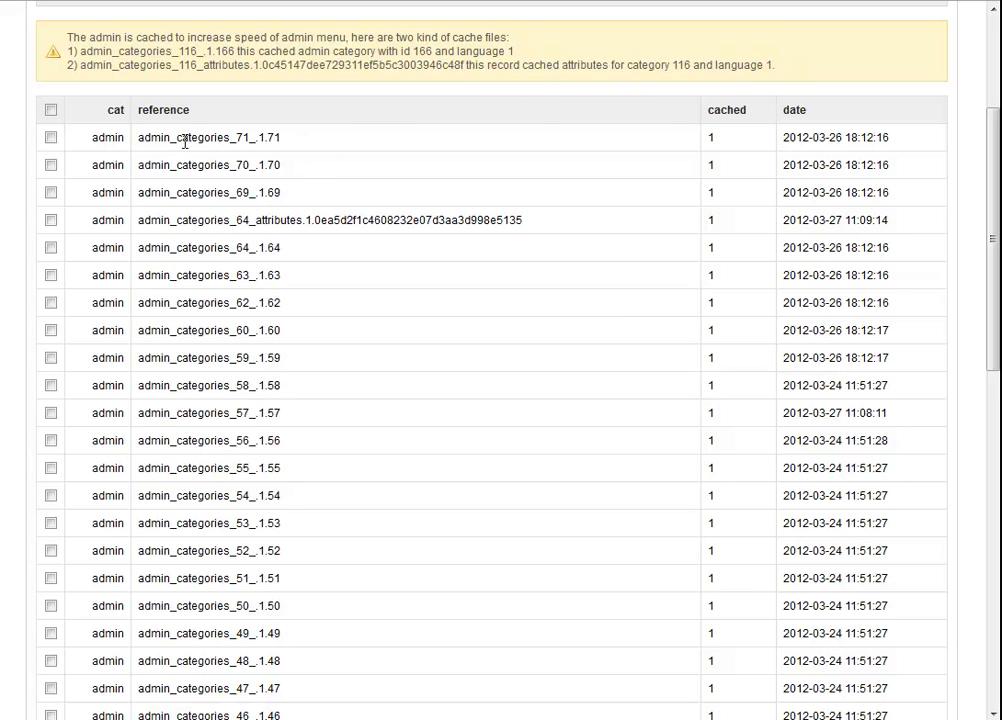
drag(139, 137, 281, 146)
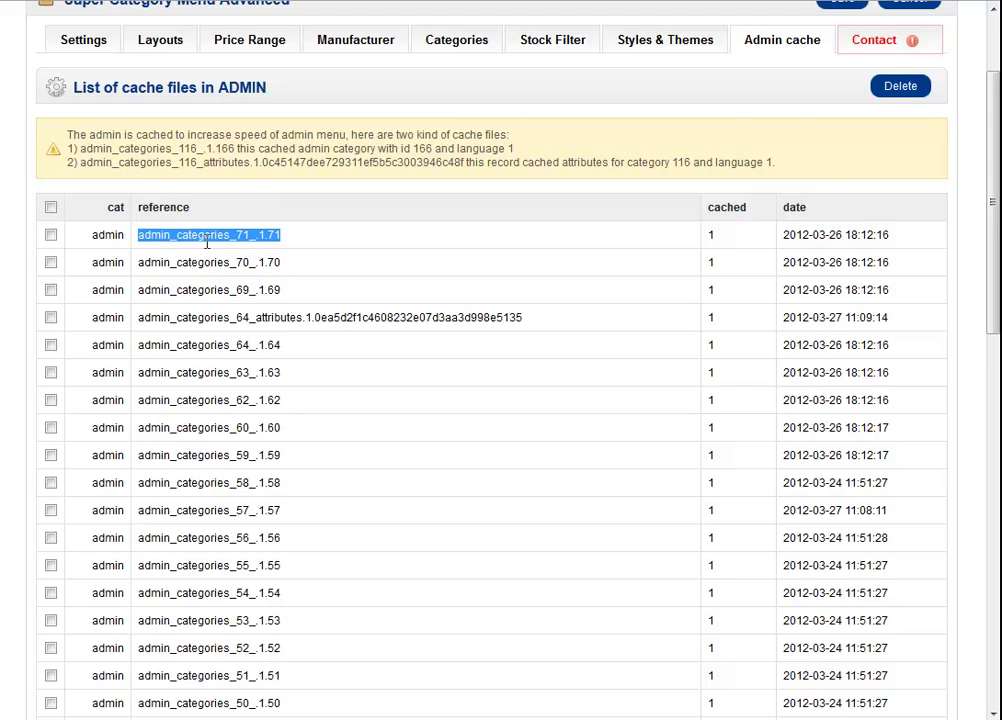
scroll(778, 178, up, 3)
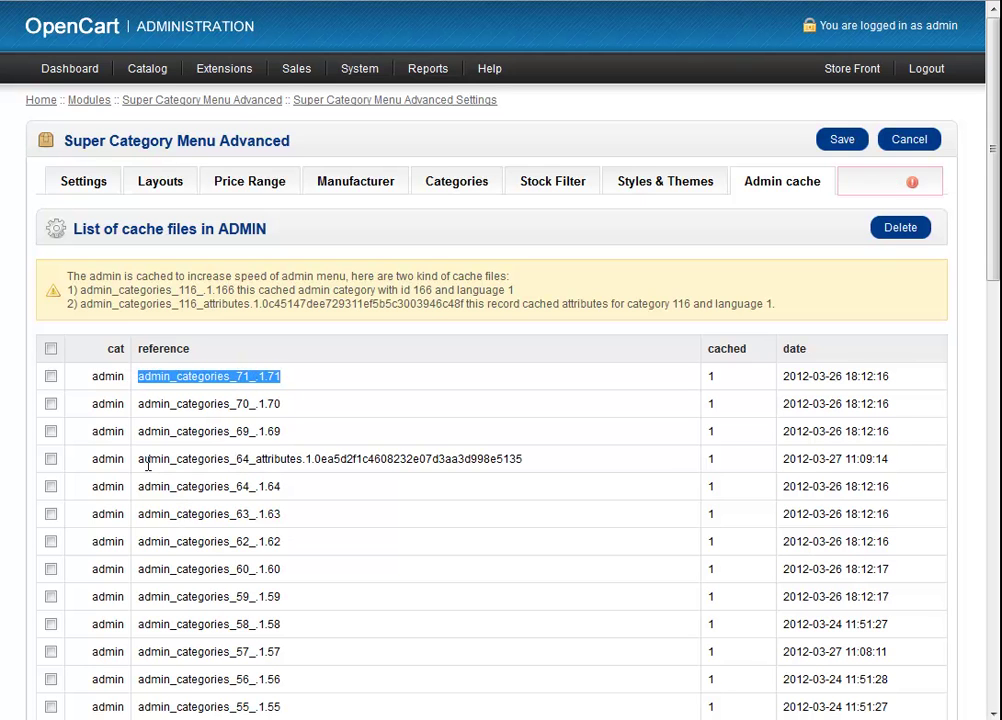
mouse_move(138, 458)
mouse_down()
mouse_move(302, 459)
mouse_move(262, 459)
mouse_up()
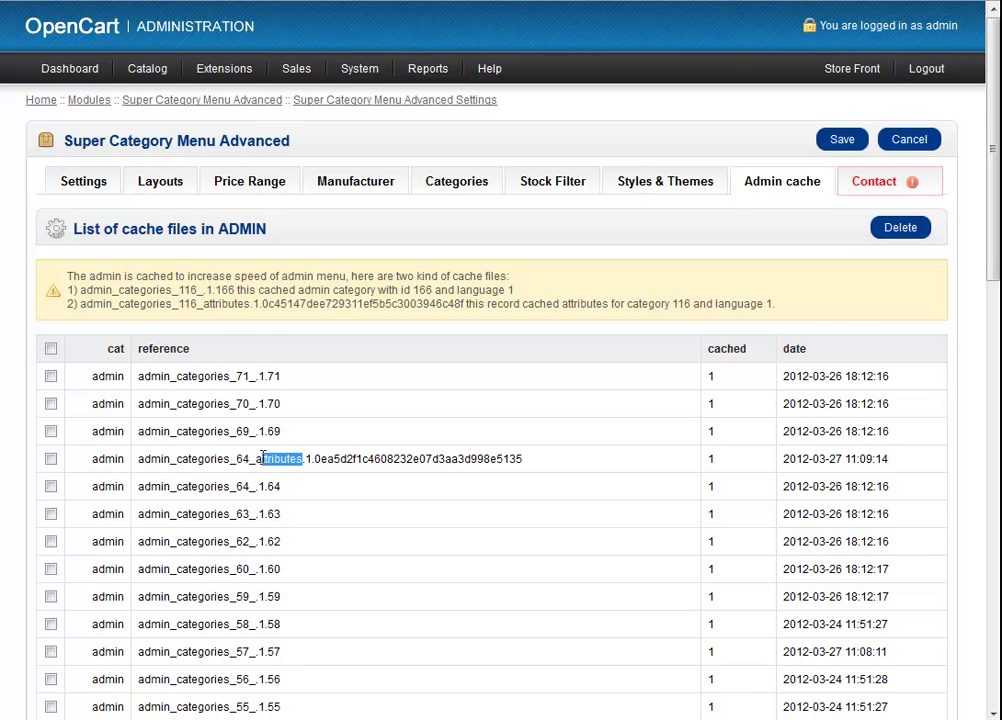
scroll(220, 468, down, 2)
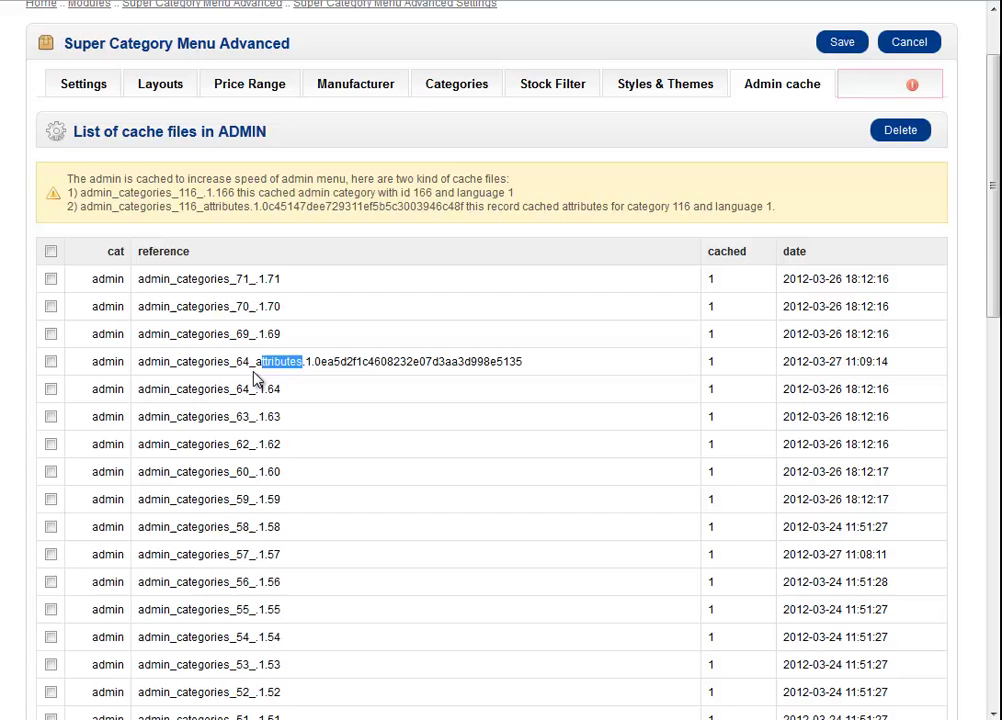
scroll(253, 378, up, 1)
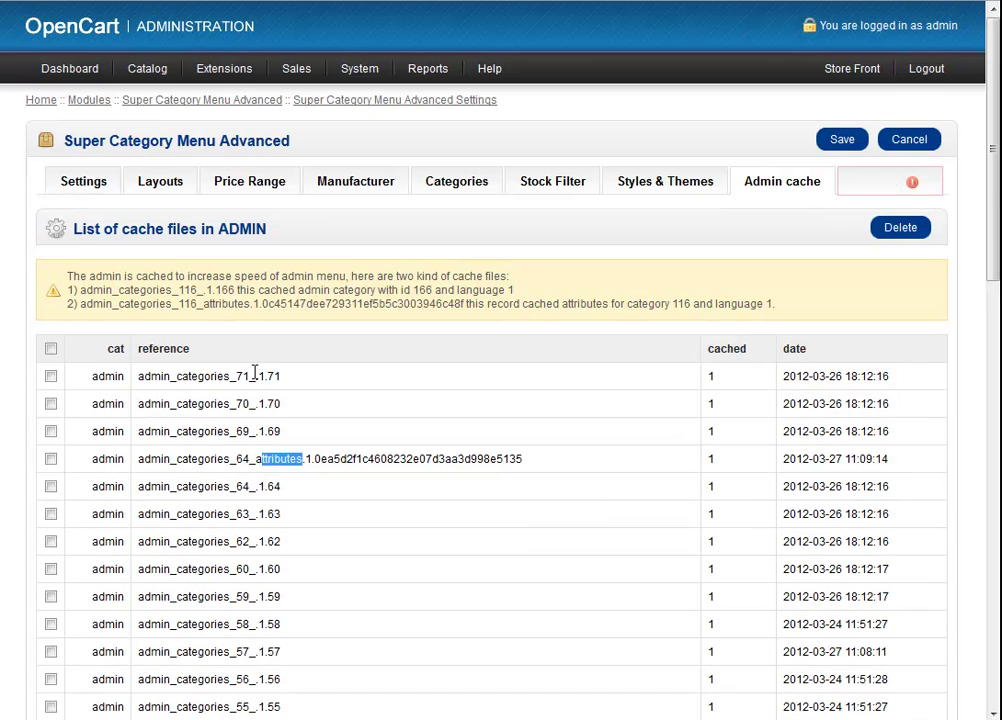
Start a new catalog category named 'ddddddd'
click(130, 97)
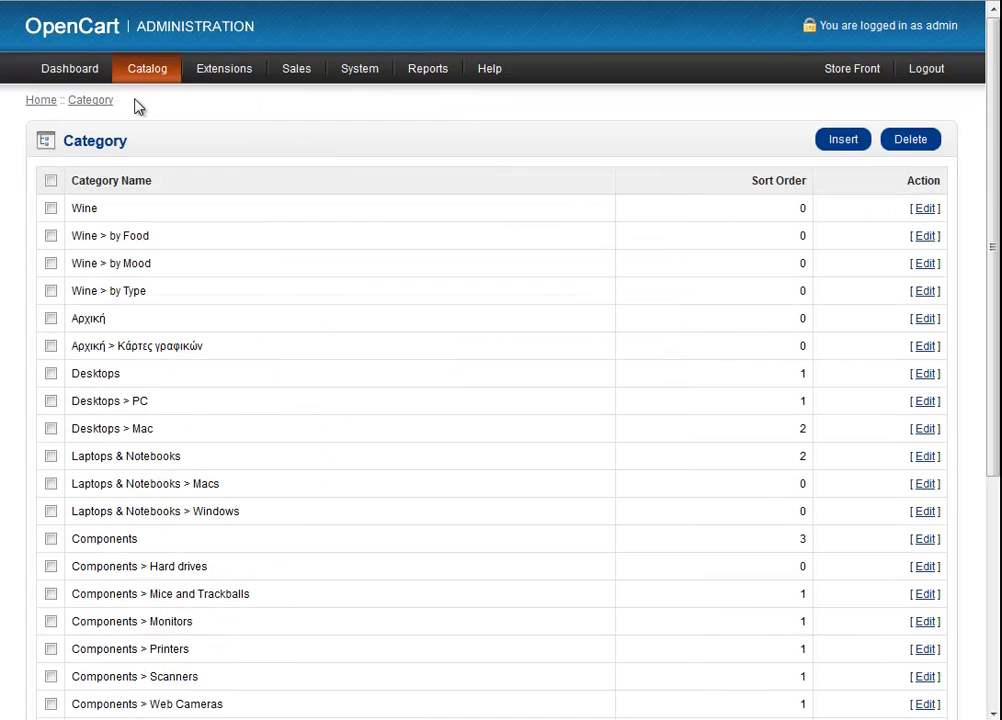
click(845, 145)
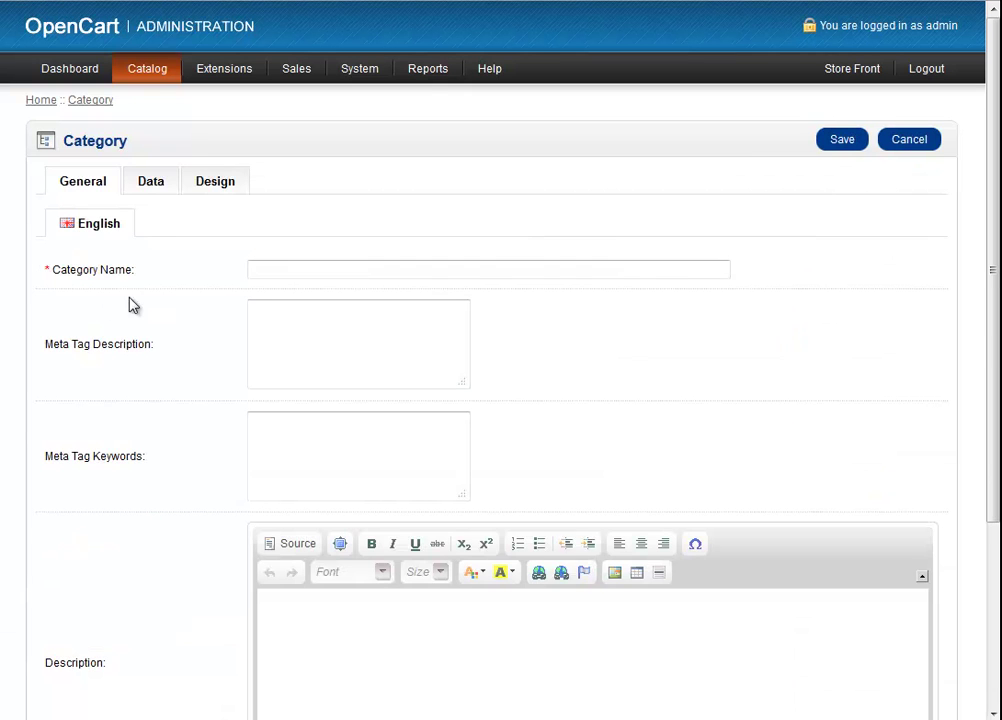
click(292, 264)
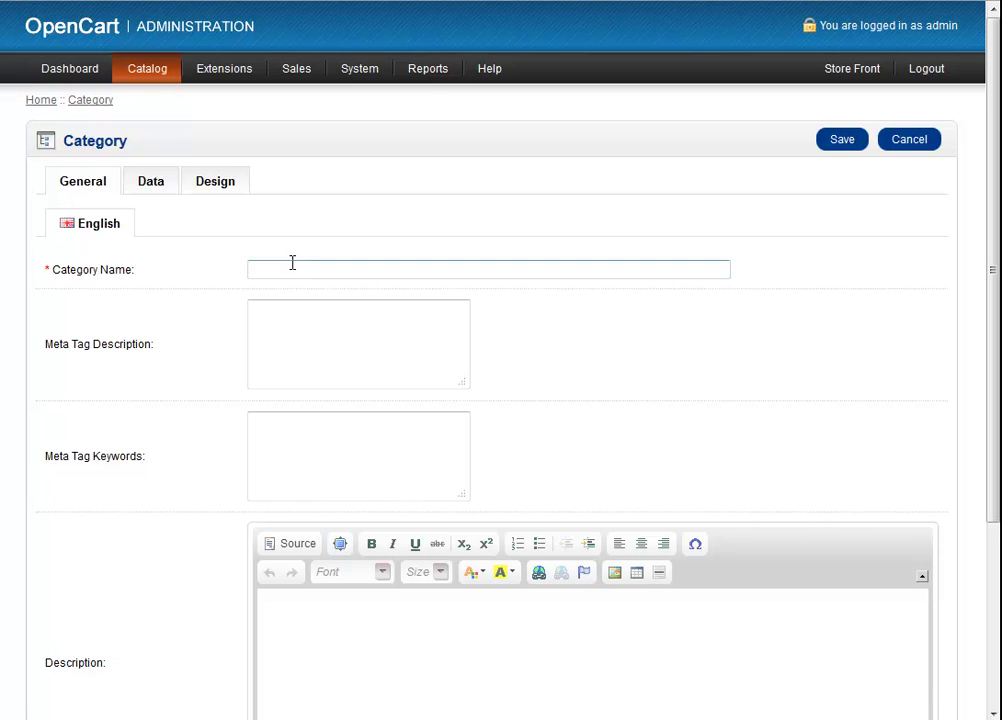
text(ddddddd)
Set the category's parent to Wine on the Data tab and save it
click(165, 193)
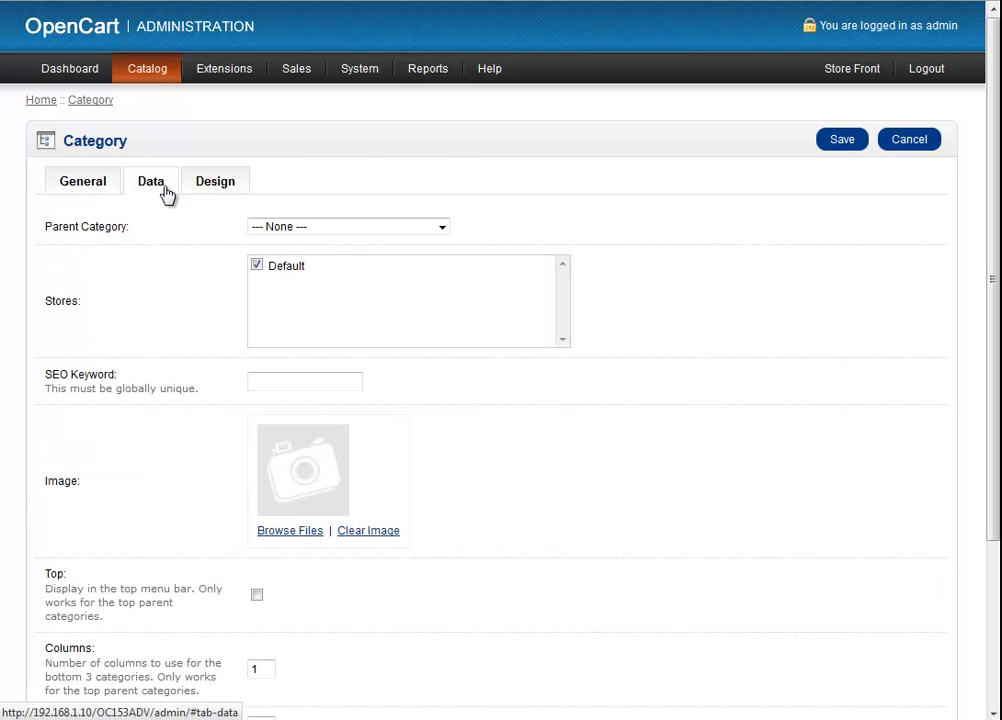
click(320, 224)
click(318, 261)
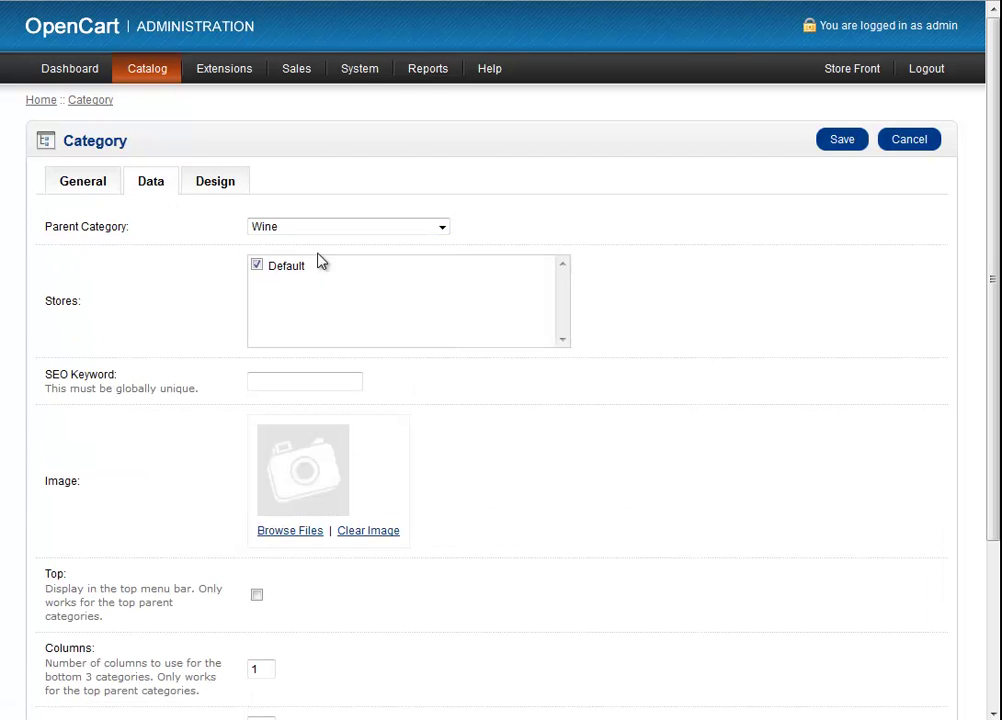
click(843, 140)
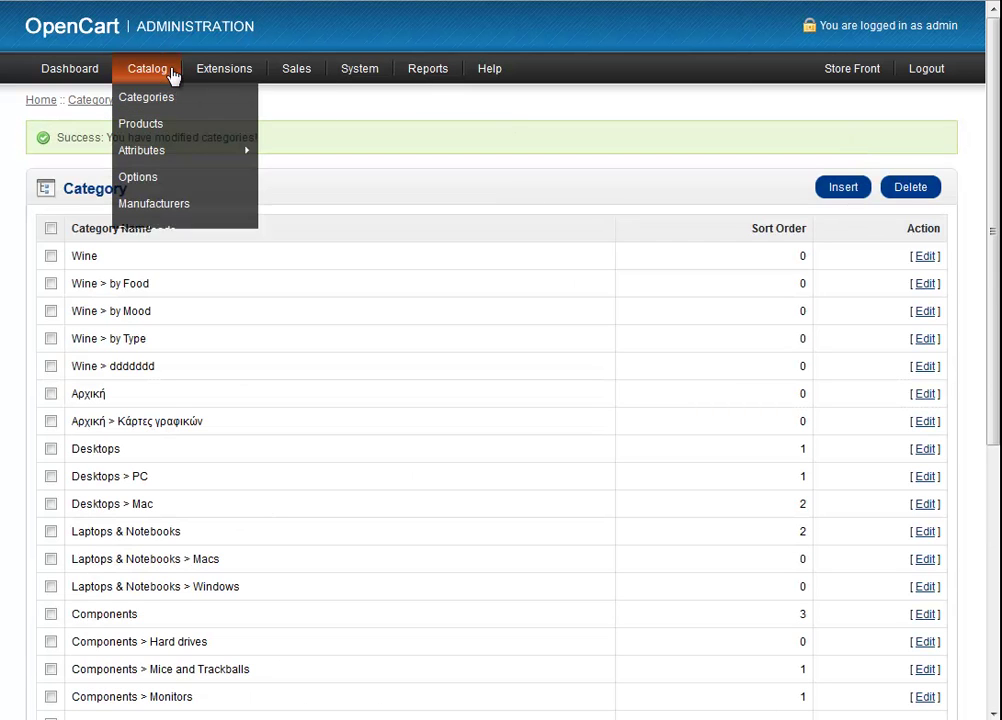
mouse_move(224, 68)
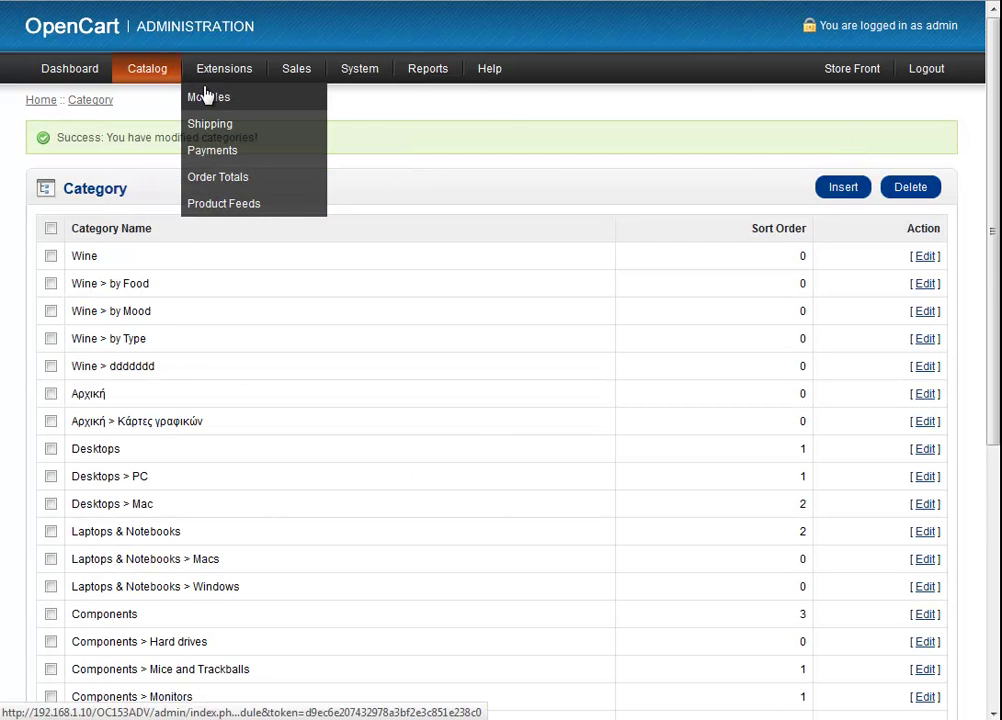
Open Super Category Menu Advanced from Modules, expand Wine, then reload the overview via the breadcrumb
click(205, 98)
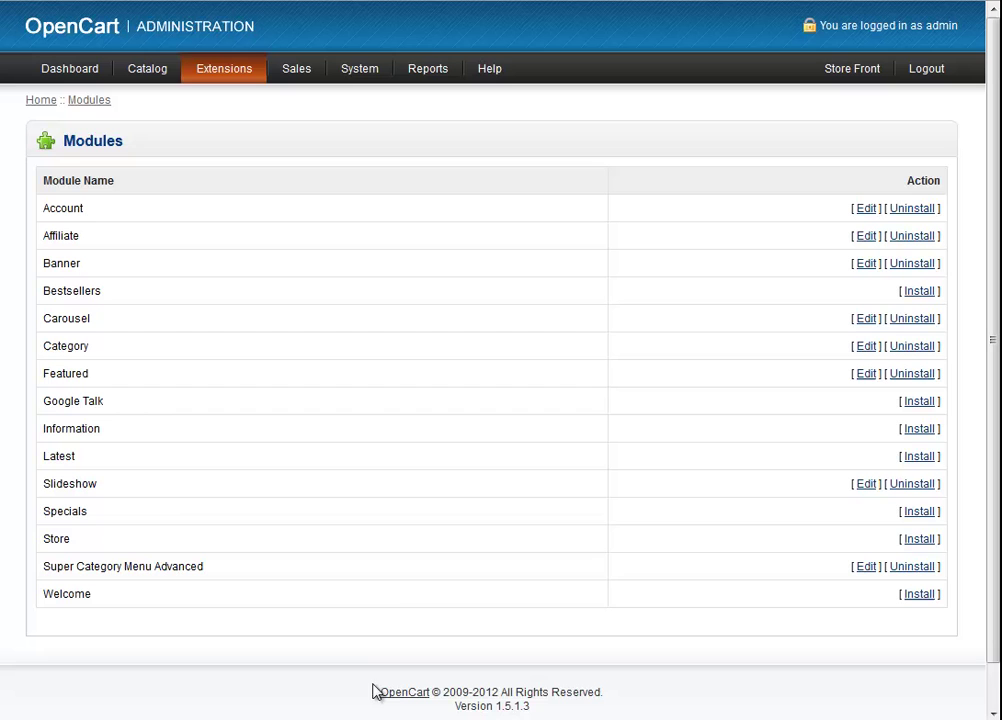
click(867, 568)
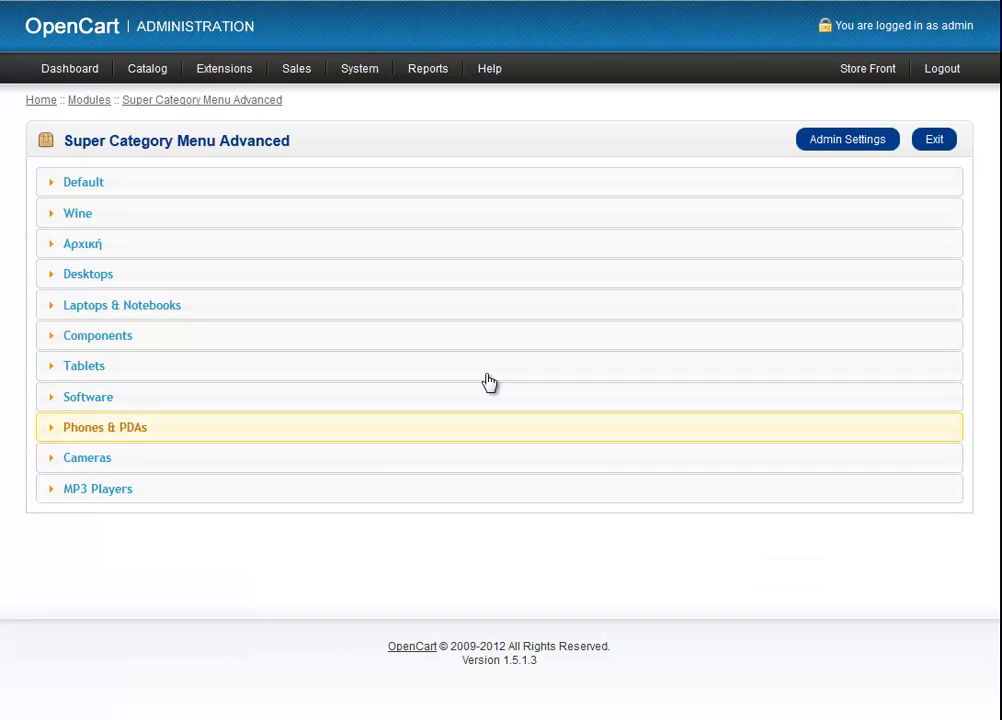
click(100, 220)
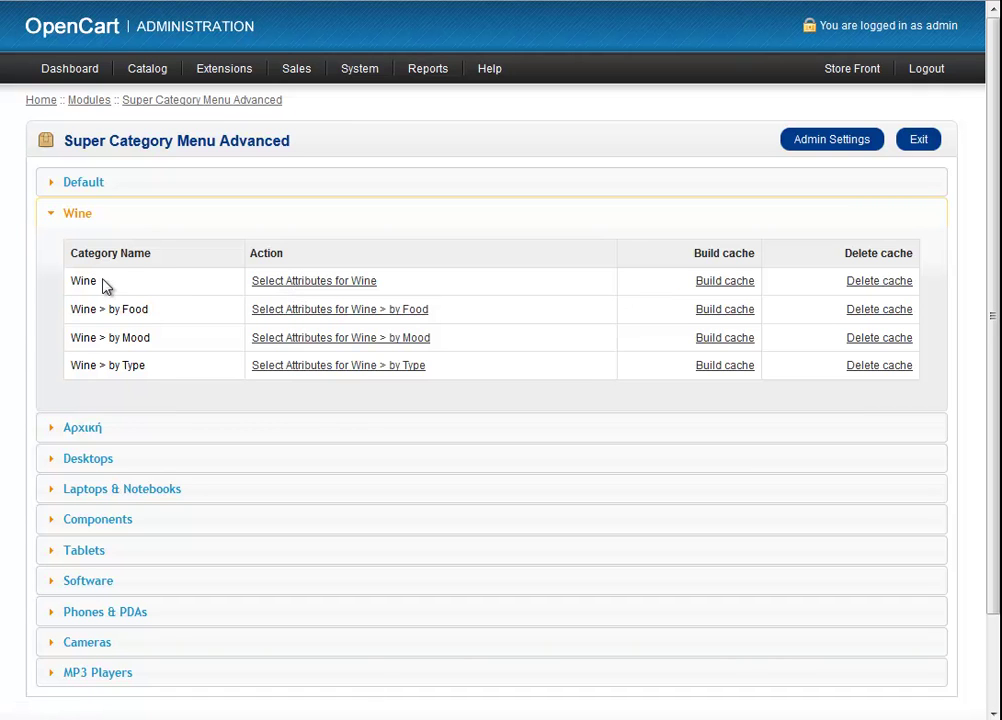
drag(105, 286, 67, 284)
click(224, 104)
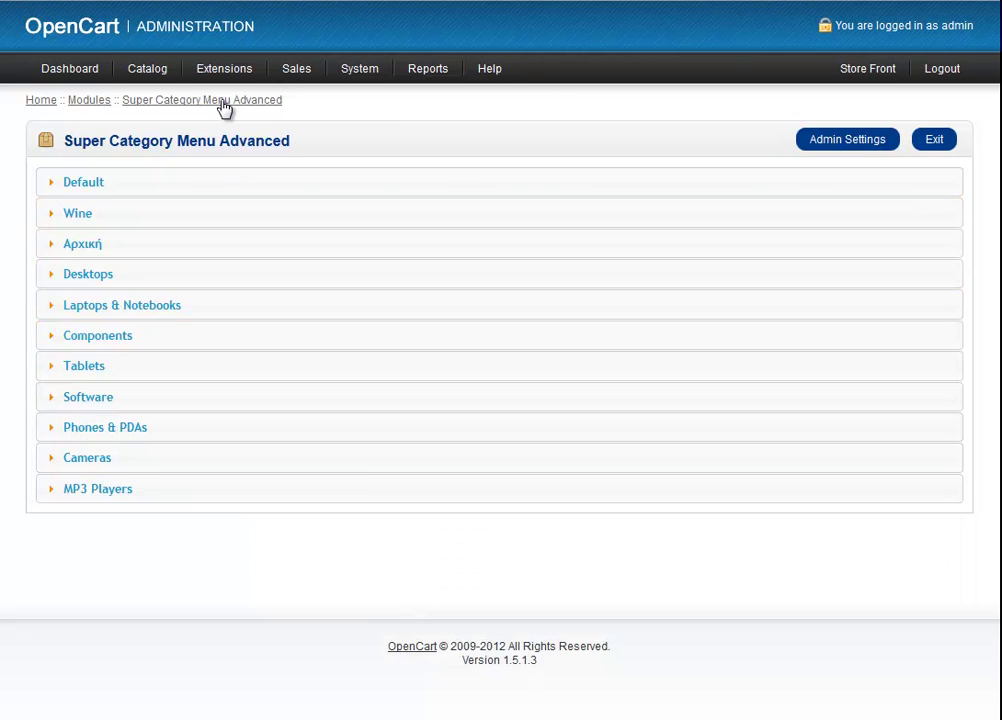
Select and delete every admin cache file, then return to the module's category overview
click(843, 146)
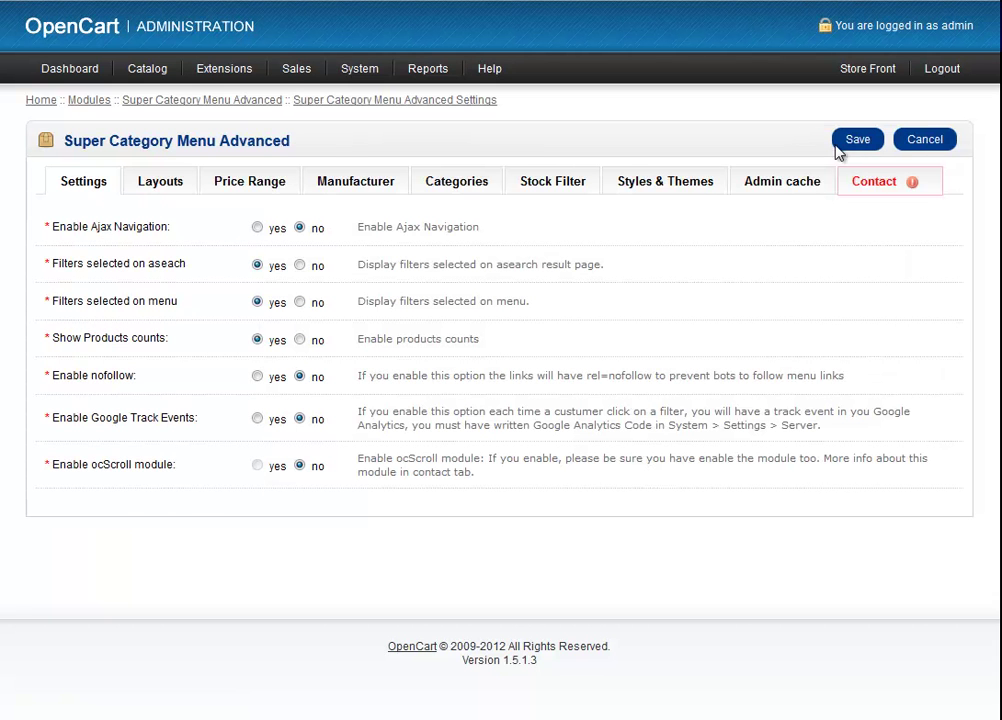
click(778, 184)
click(50, 349)
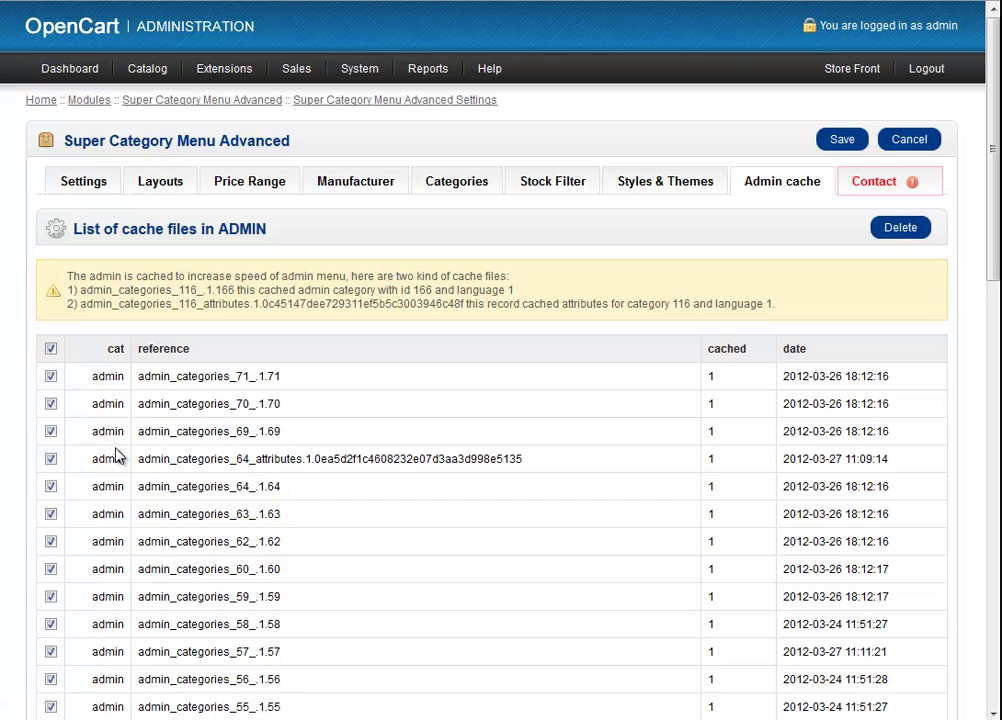
click(910, 230)
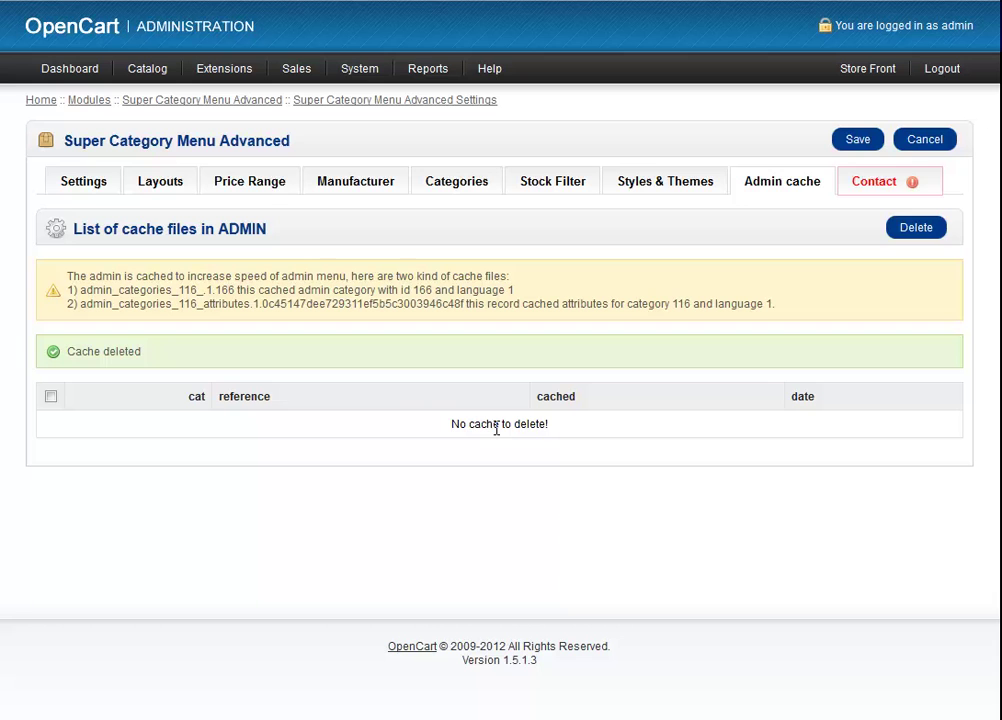
click(258, 104)
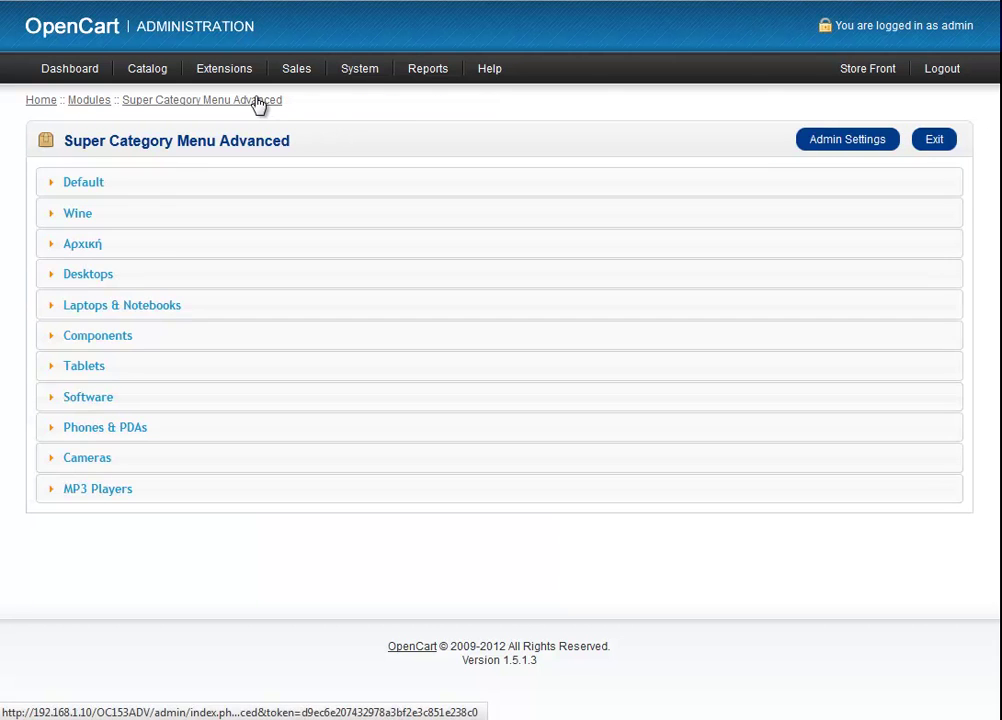
Expand Wine to reveal the new ddddddd subcategory and open the by Type attribute settings
click(80, 214)
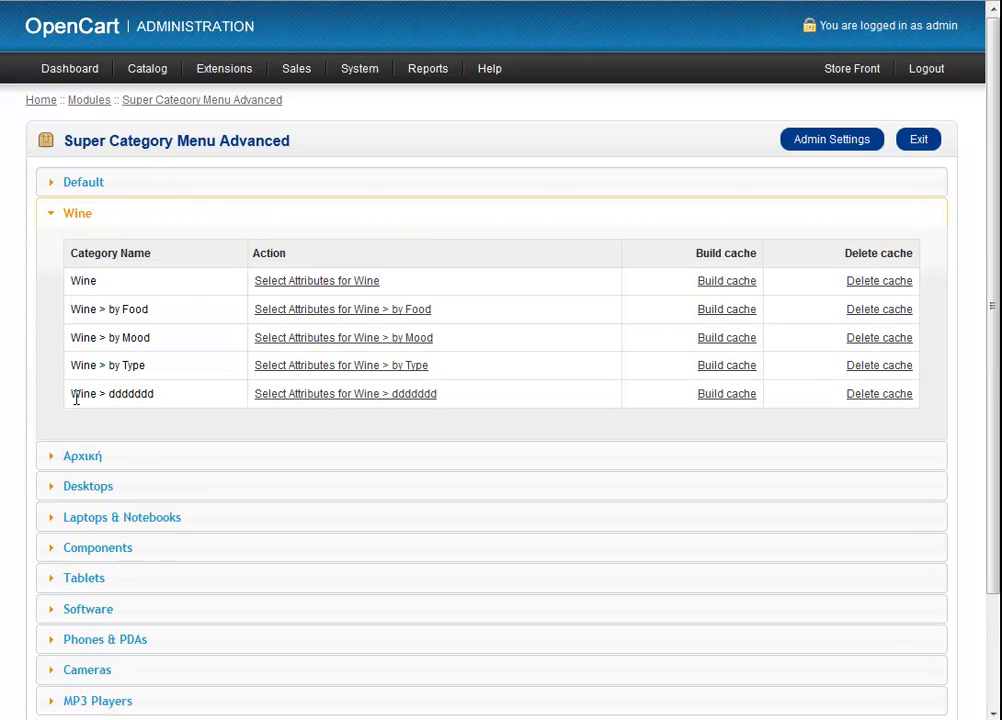
drag(72, 394, 145, 410)
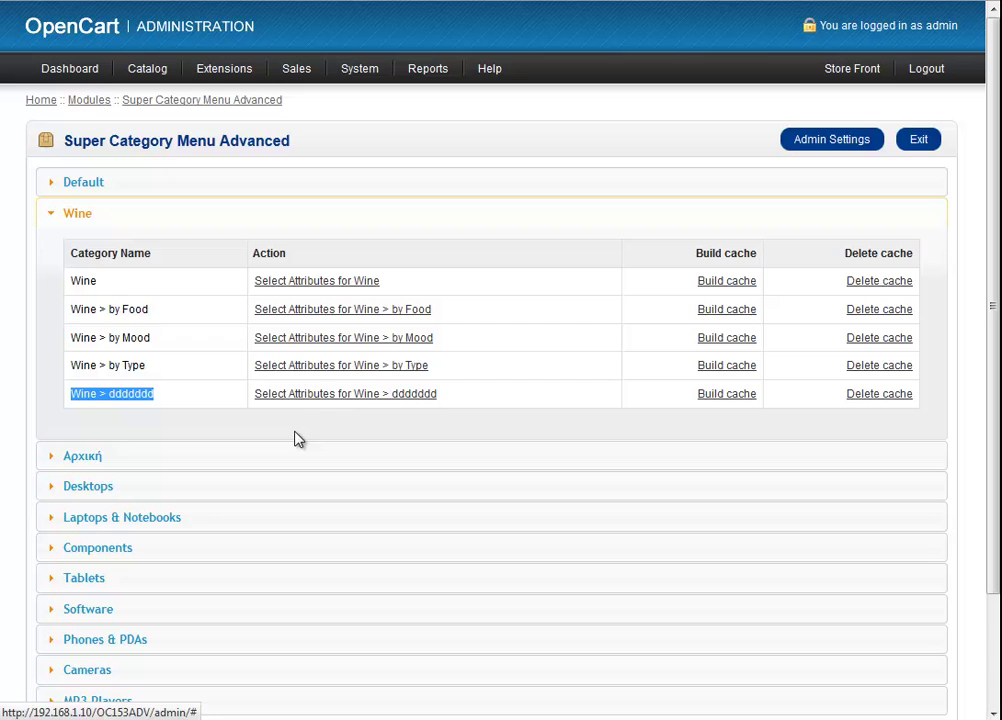
click(338, 368)
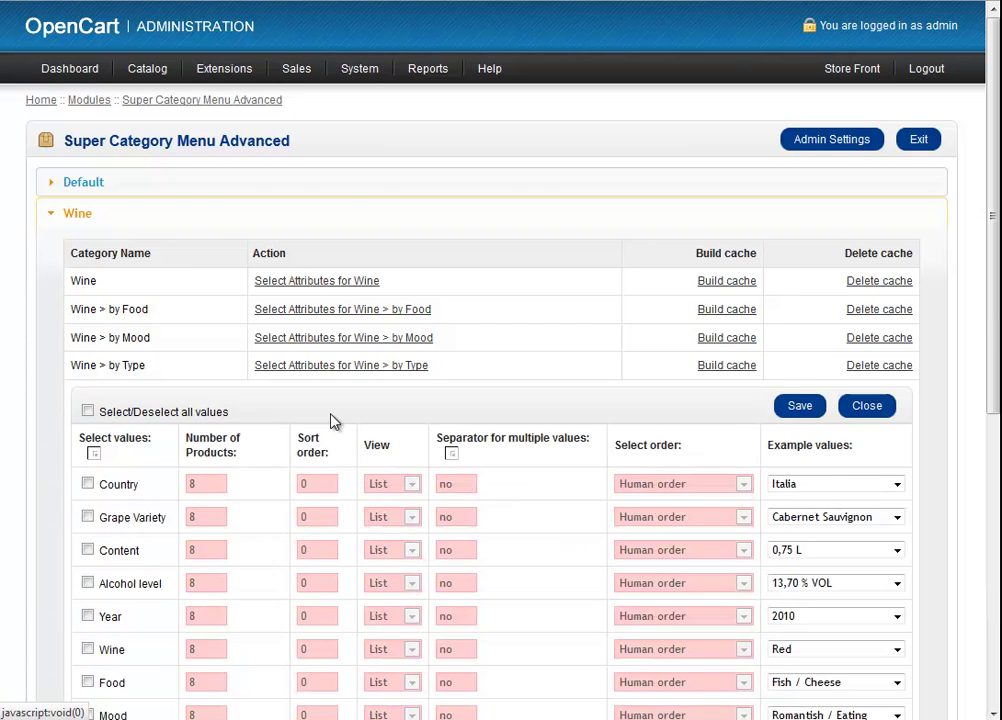
scroll(157, 580, down, 3)
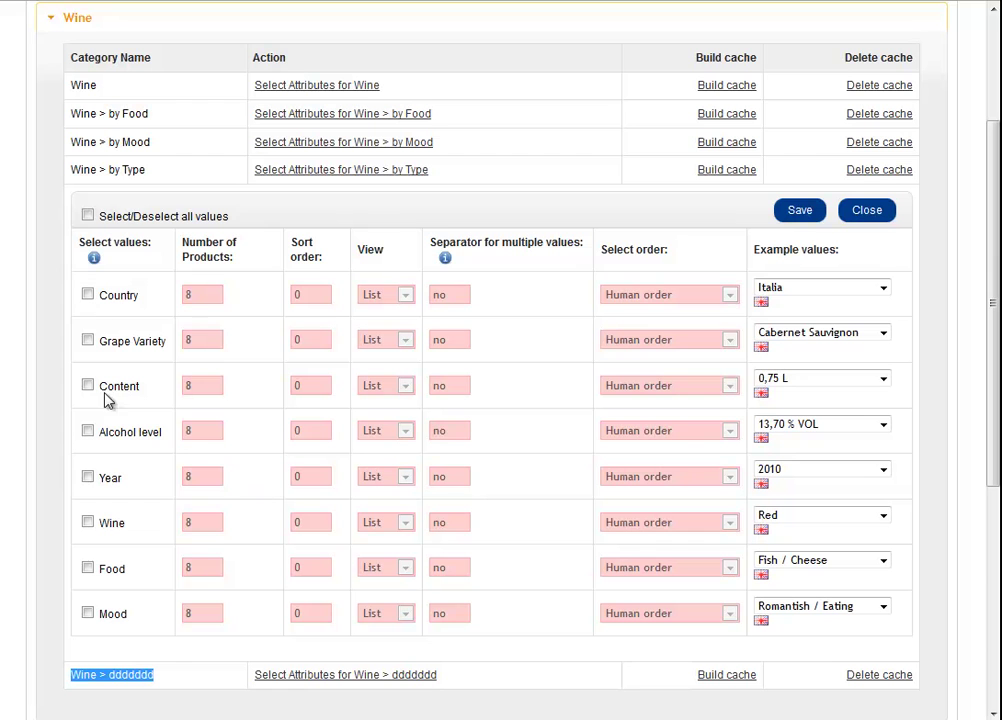
scroll(197, 331, up, 3)
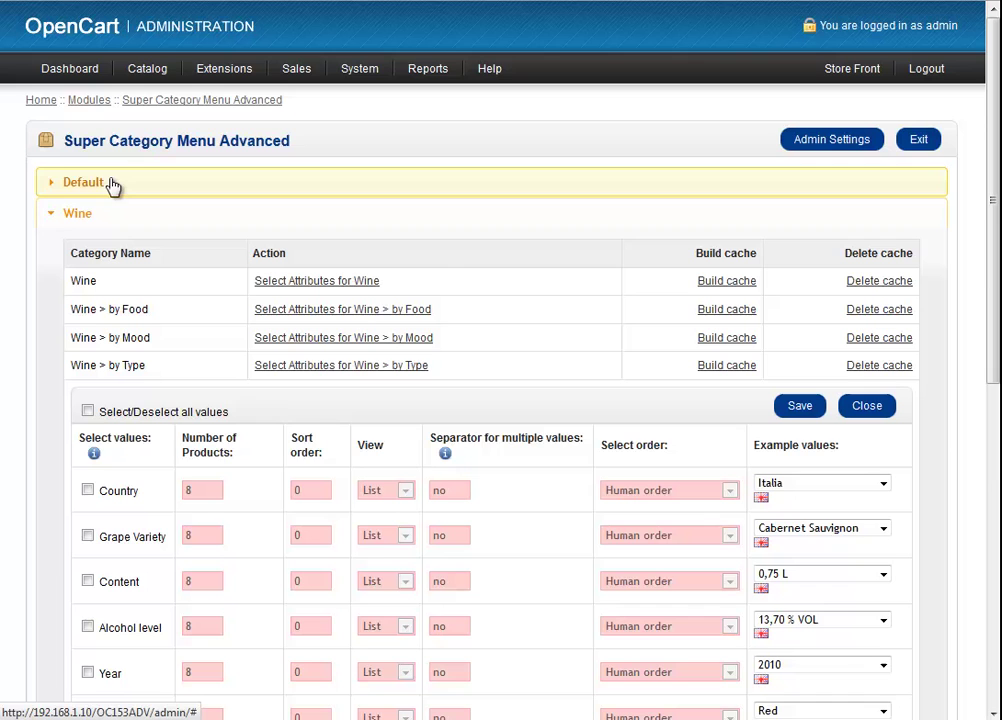
scroll(351, 454, down, 3)
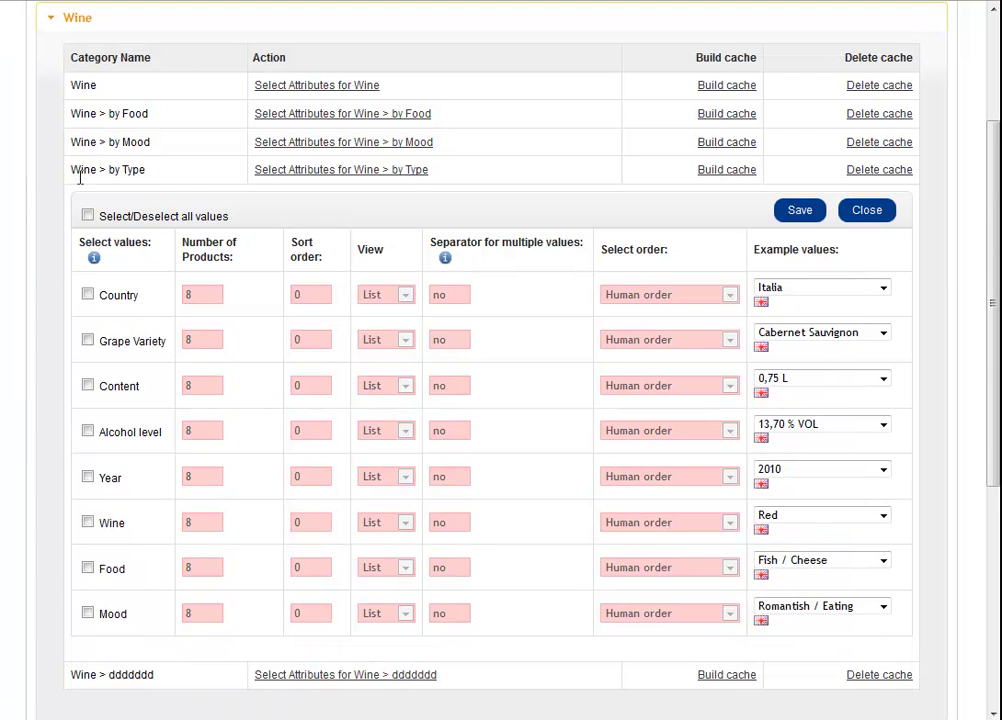
scroll(330, 245, up, 3)
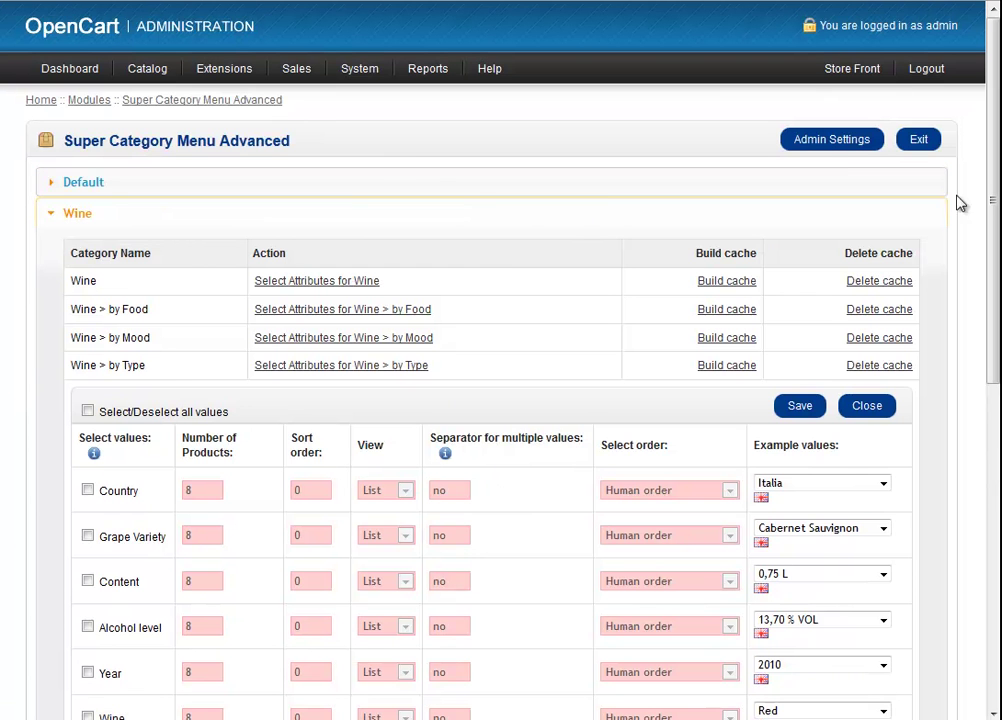
Reopen the Admin cache tab and highlight the new category 70 attributes cache entry
click(834, 146)
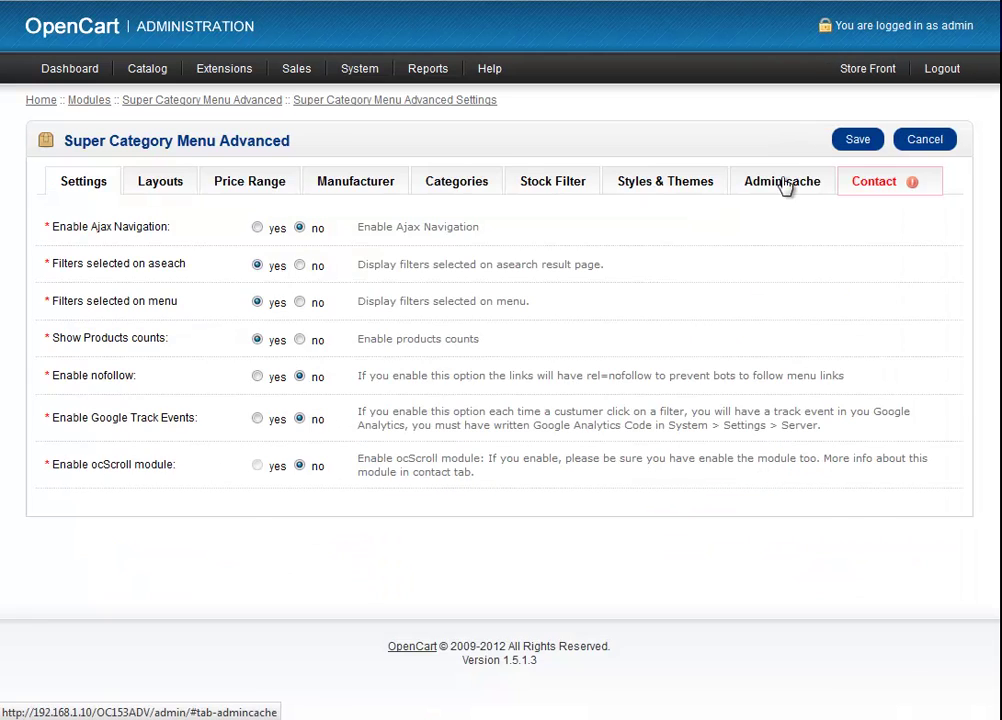
click(785, 186)
scroll(380, 405, down, 2)
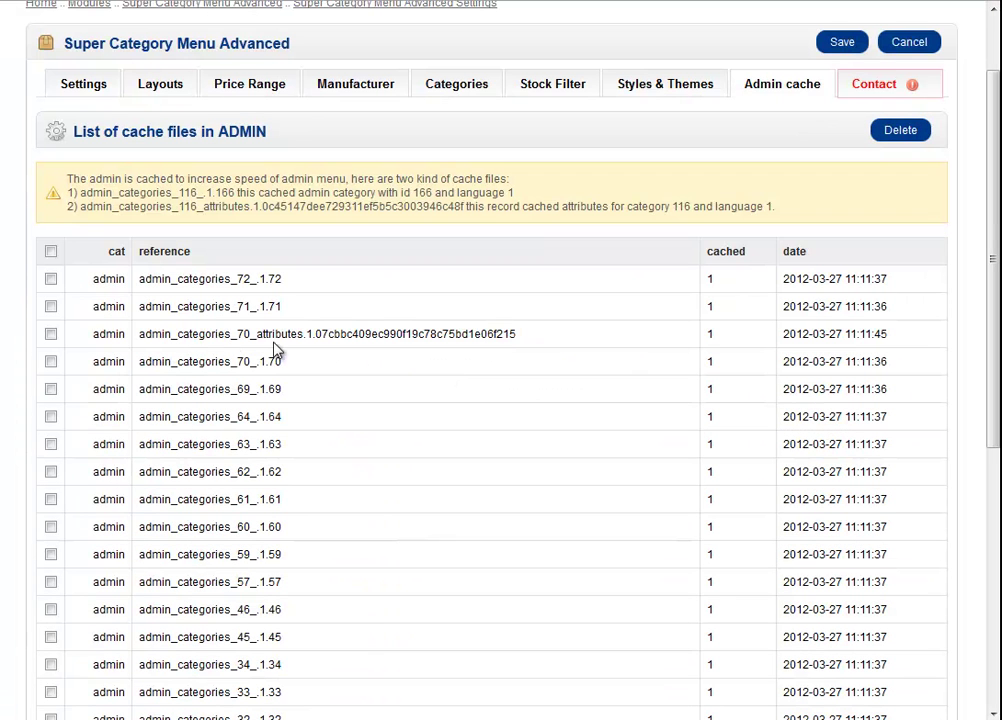
drag(257, 334, 403, 334)
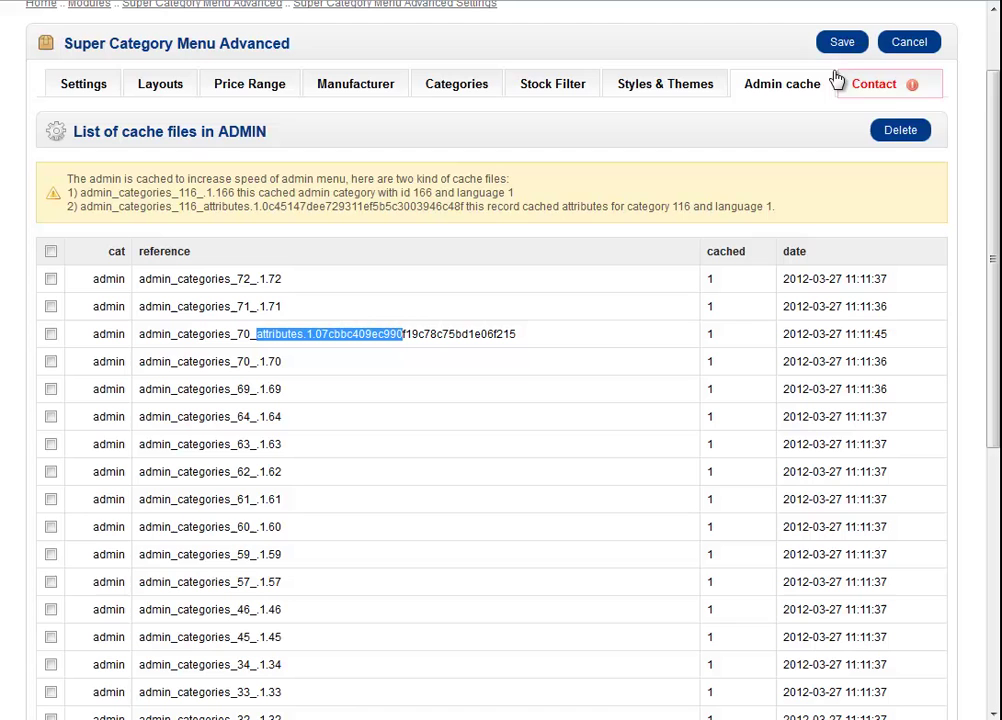